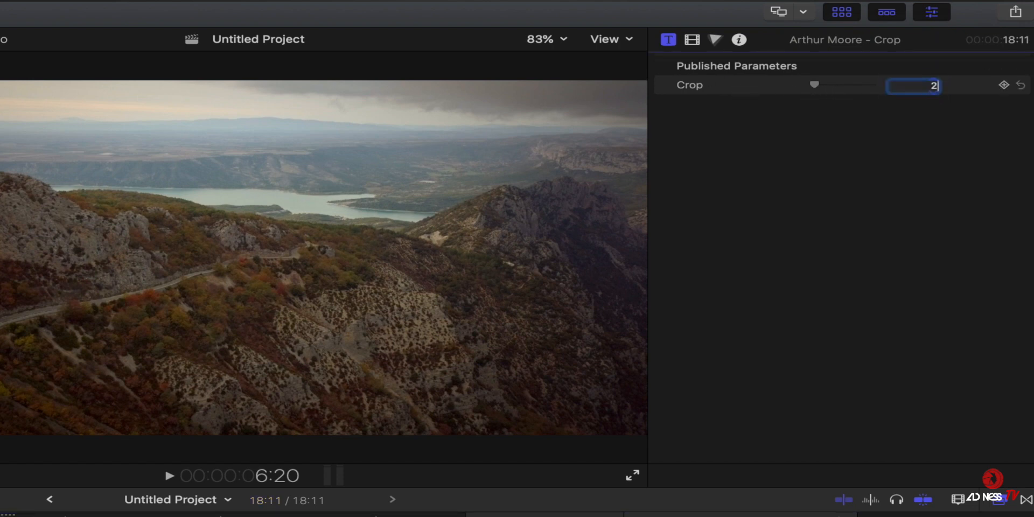
Try a Crop value of 23.9 on the crop title, nudge it slightly higher, and reset the parameter
{"action": "key", "text": "Return"}
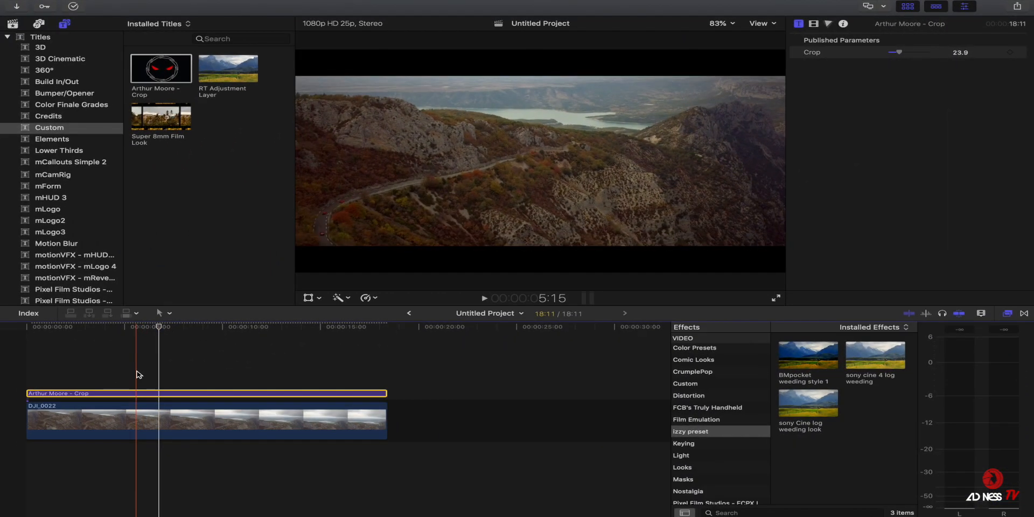
{"action": "mouse_move", "coordinate": [899, 53]}
{"action": "left_mouse_down"}
{"action": "mouse_move", "coordinate": [922, 56]}
{"action": "mouse_move", "coordinate": [899, 56]}
{"action": "left_mouse_up"}
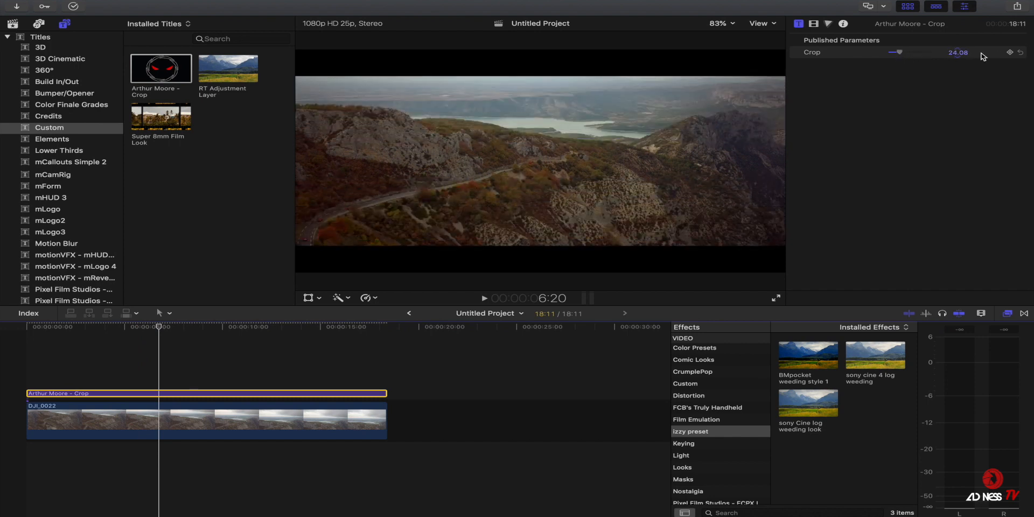
{"action": "left_click", "coordinate": [1021, 52]}
Set the crop title's Crop to about 95 at the start of the timeline and keyframe it there
{"action": "left_click_drag", "start_coordinate": [160, 333], "coordinate": [29, 337]}
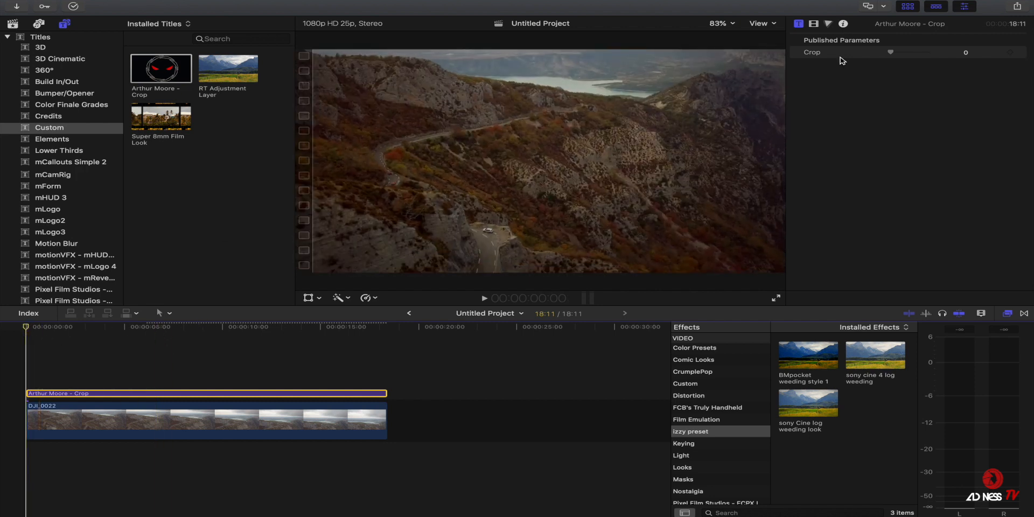
{"action": "left_click_drag", "start_coordinate": [907, 53], "coordinate": [925, 52]}
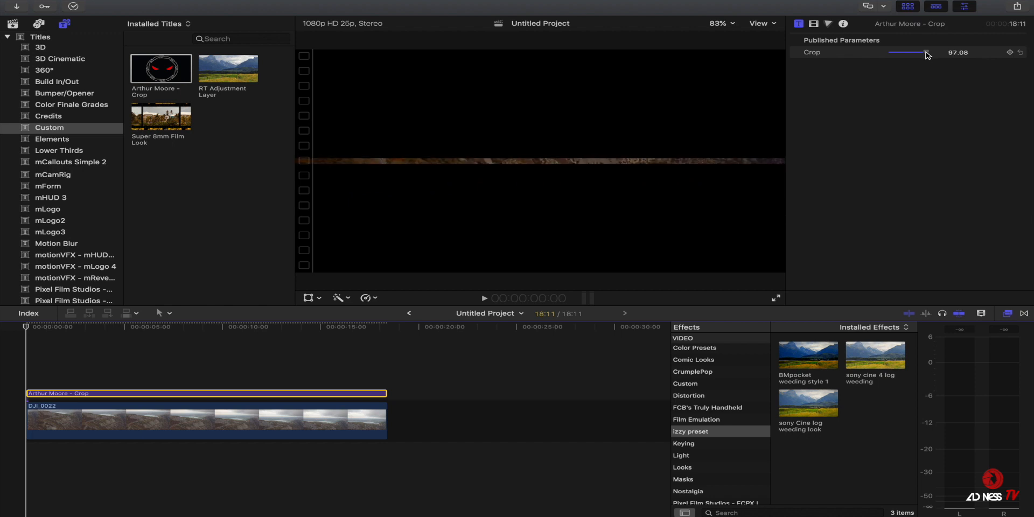
{"action": "left_click", "coordinate": [1011, 53]}
Set the Crop to 23.9 at 3:00 to animate the letterbox bars opening, and play back the result
{"action": "left_click_drag", "start_coordinate": [27, 328], "coordinate": [83, 339]}
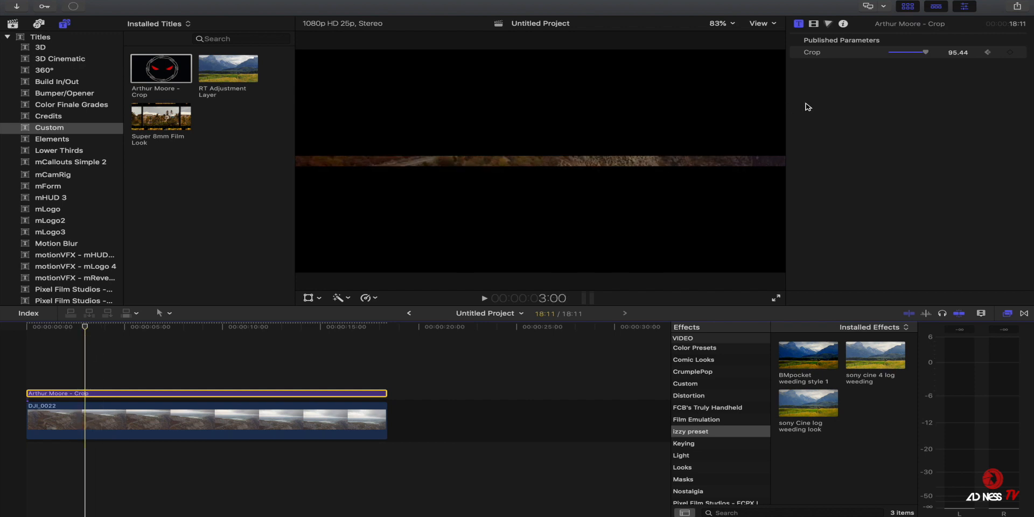
{"action": "left_click", "coordinate": [954, 53]}
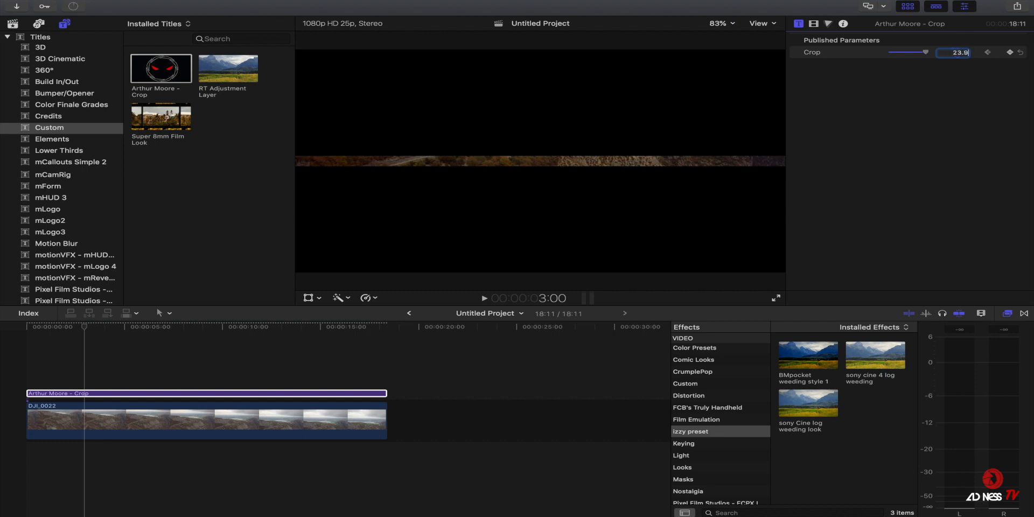
{"action": "type", "text": "23.9"}
{"action": "key", "text": "Return"}
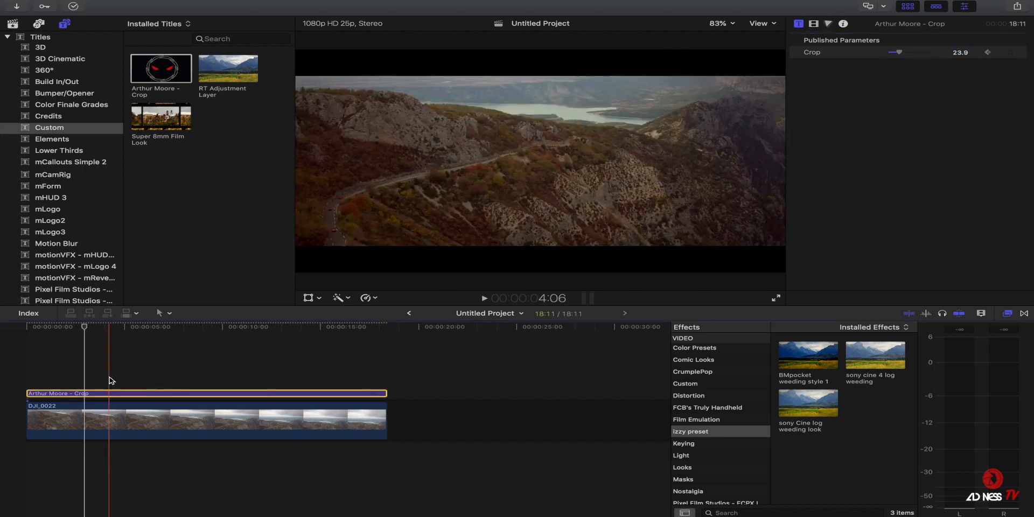
{"action": "key", "text": "space"}
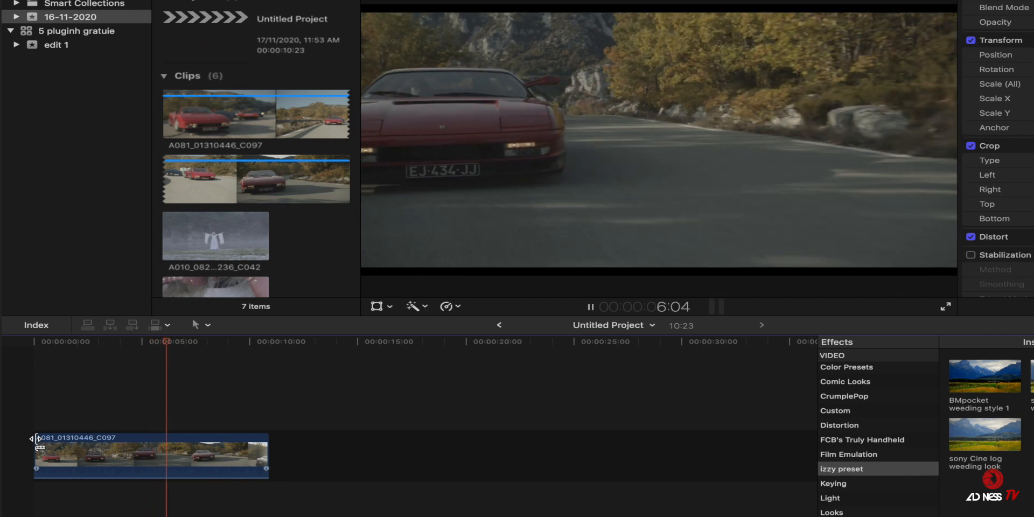
Retime clip A081_01310446_C097 to a custom forward rate of 135% with Ripple on, and play it back from the start
{"action": "left_click", "coordinate": [167, 459]}
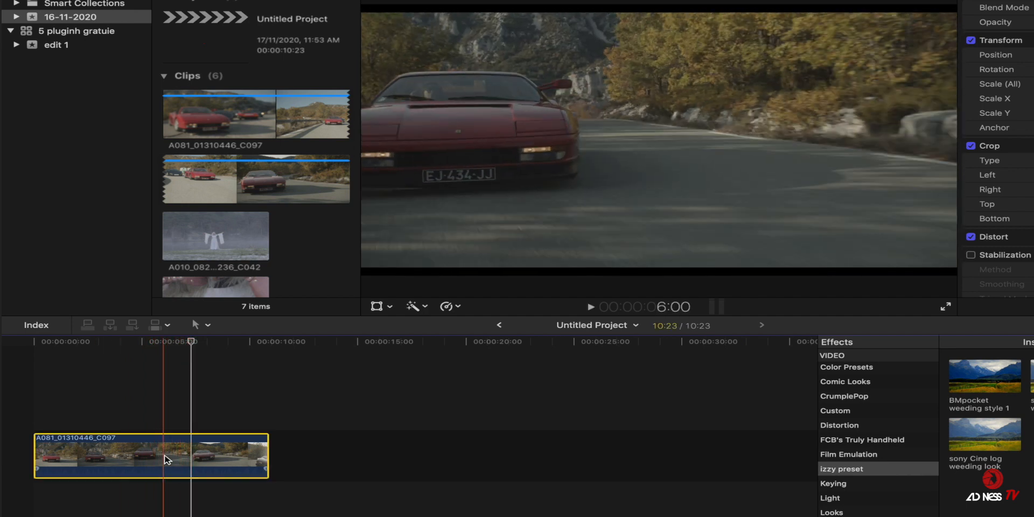
{"action": "key", "text": "super+r"}
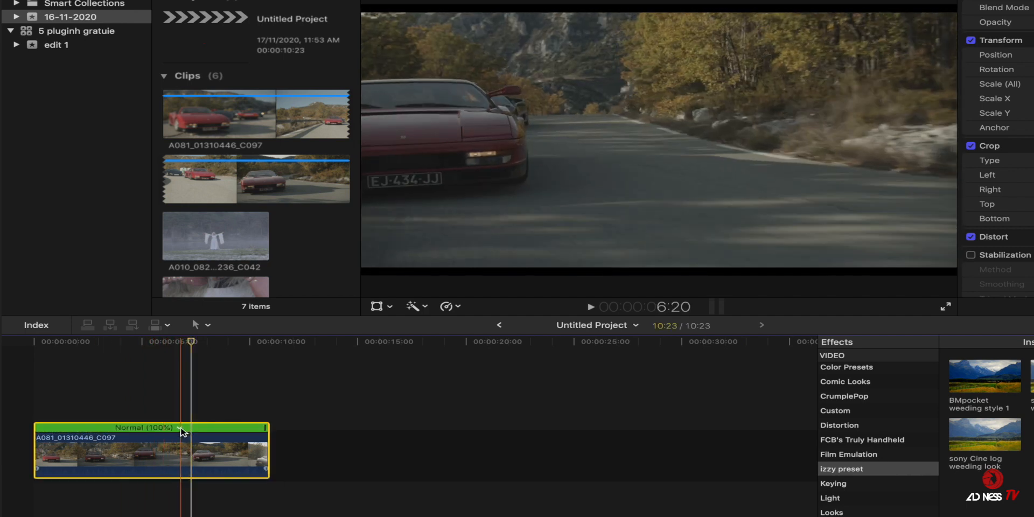
{"action": "left_click", "coordinate": [180, 427]}
{"action": "left_click", "coordinate": [212, 474]}
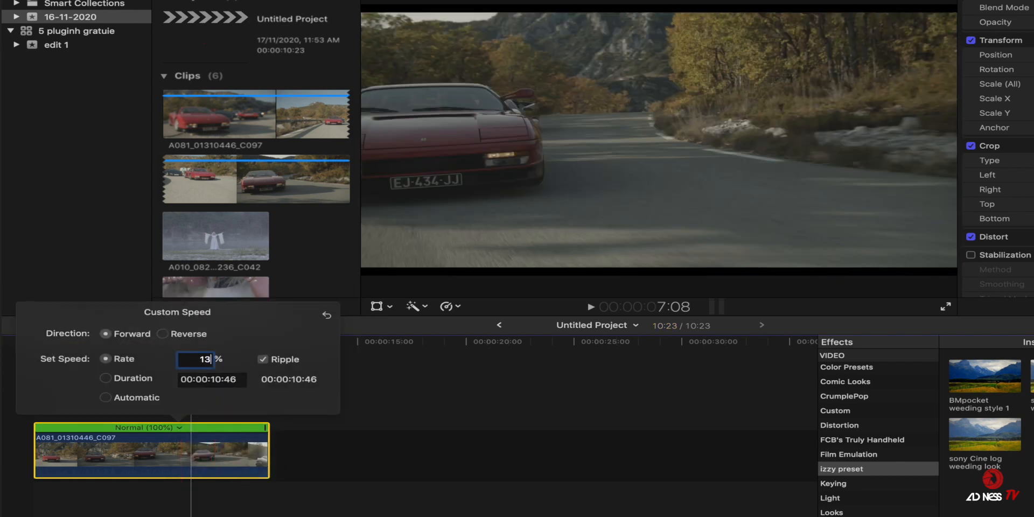
{"action": "type", "text": "135"}
{"action": "key", "text": "Return"}
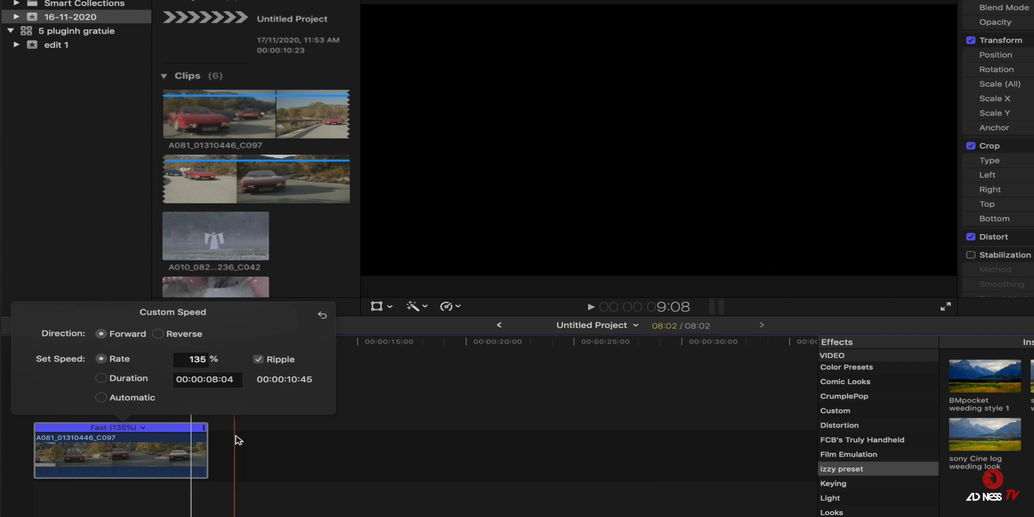
{"action": "left_click", "coordinate": [233, 438]}
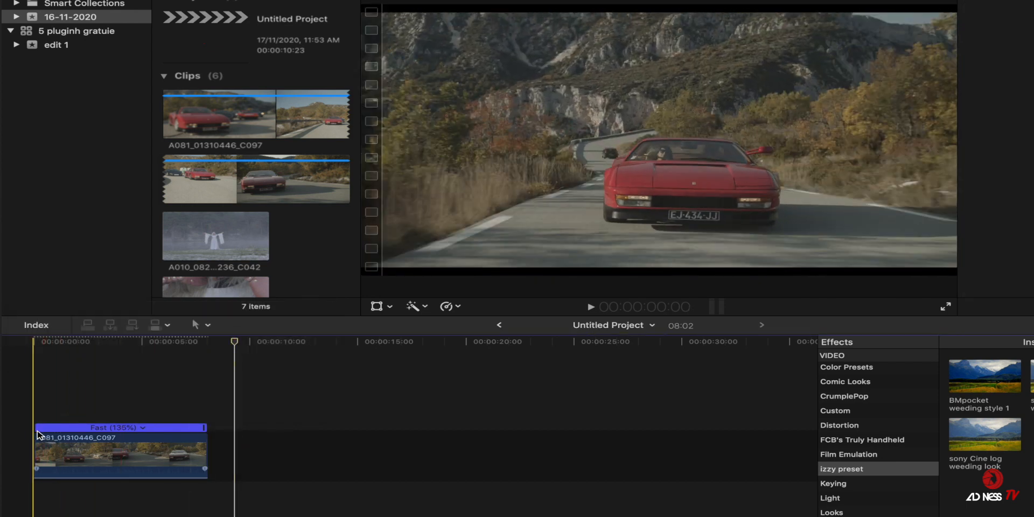
{"action": "key", "text": "space"}
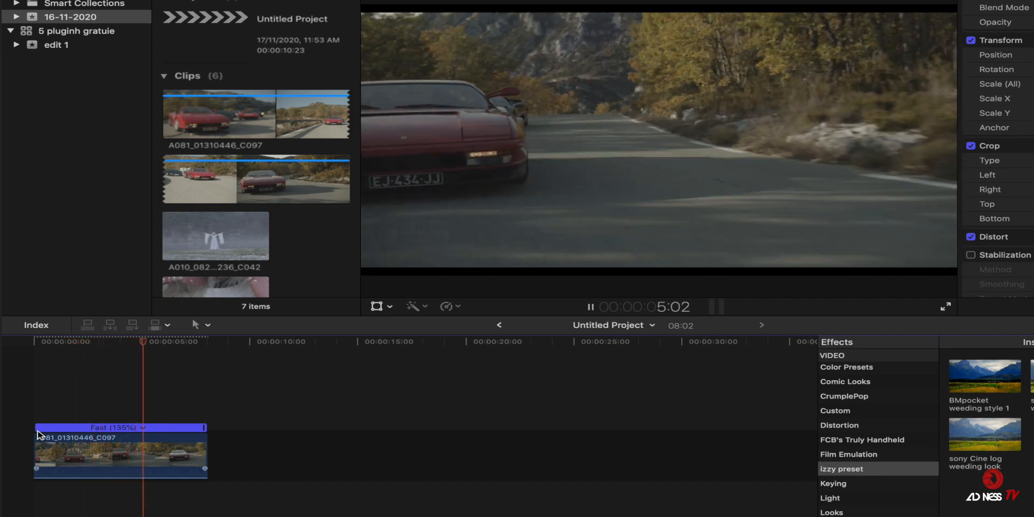
{"action": "key", "text": "space"}
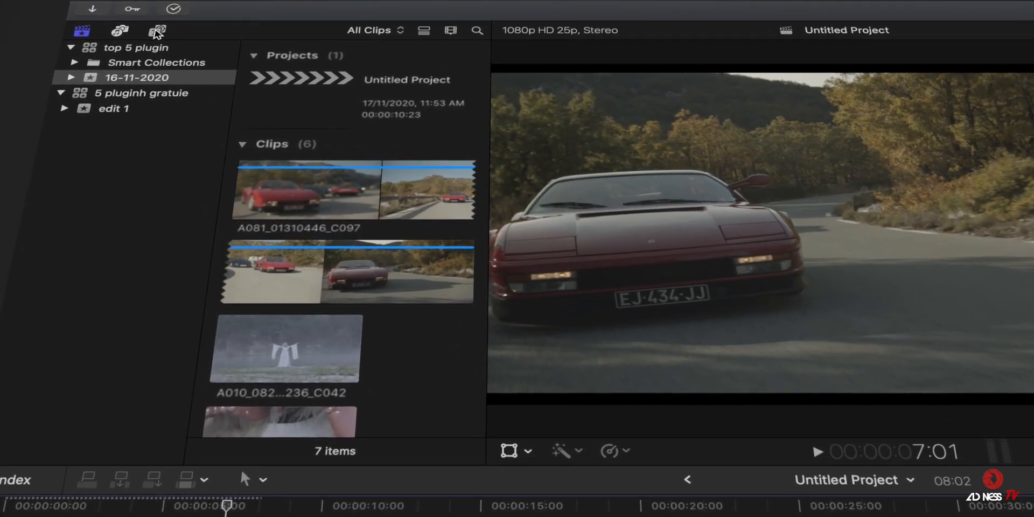
Place the Moderate Motion Blur 2 title above the car clip, stretch it over the clip's full length, and play it back
{"action": "left_click", "coordinate": [157, 32]}
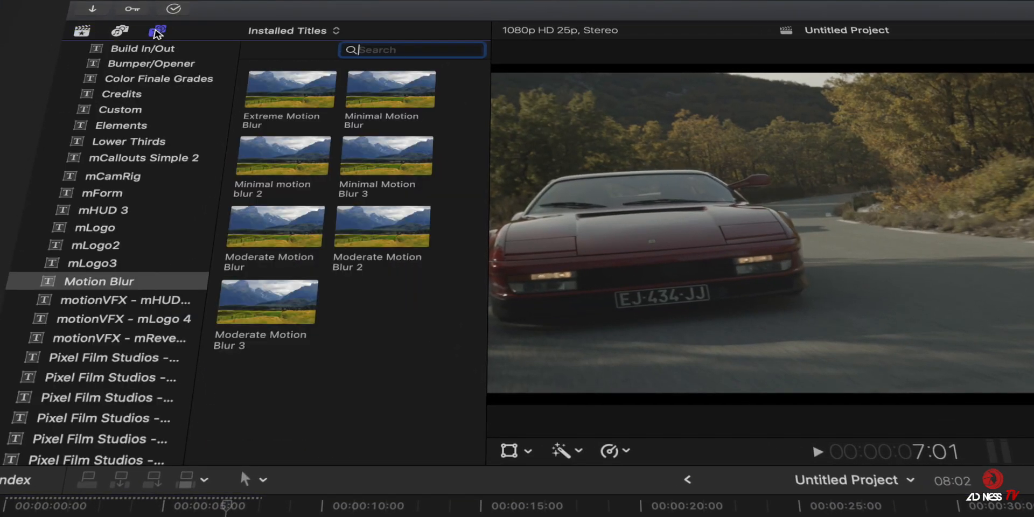
{"action": "left_click", "coordinate": [104, 284]}
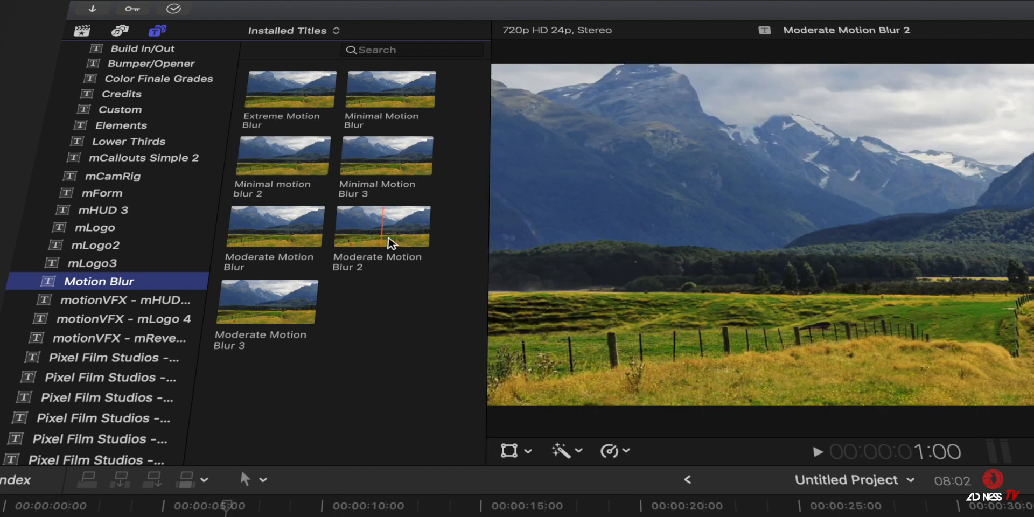
{"action": "left_click_drag", "start_coordinate": [388, 240], "coordinate": [125, 516]}
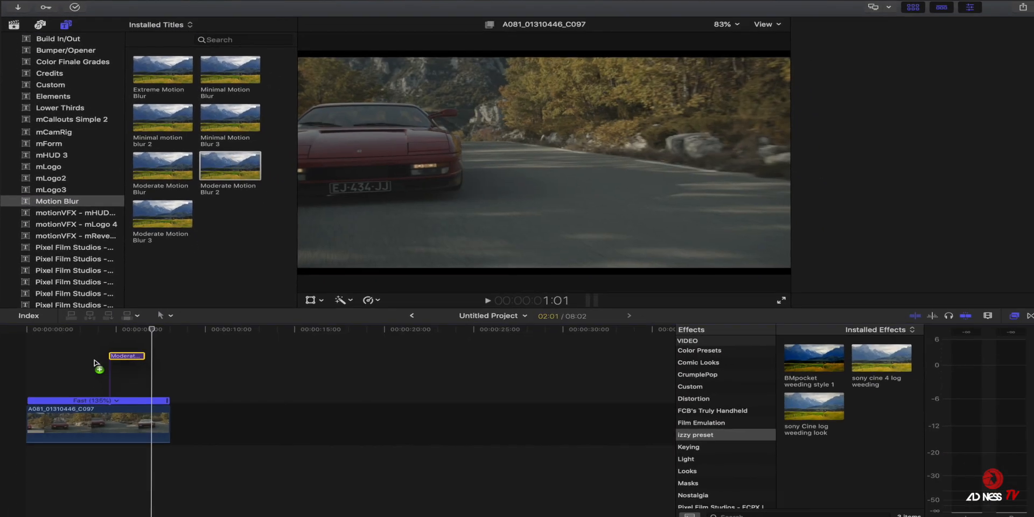
{"action": "left_click_drag", "start_coordinate": [94, 363], "coordinate": [68, 377]}
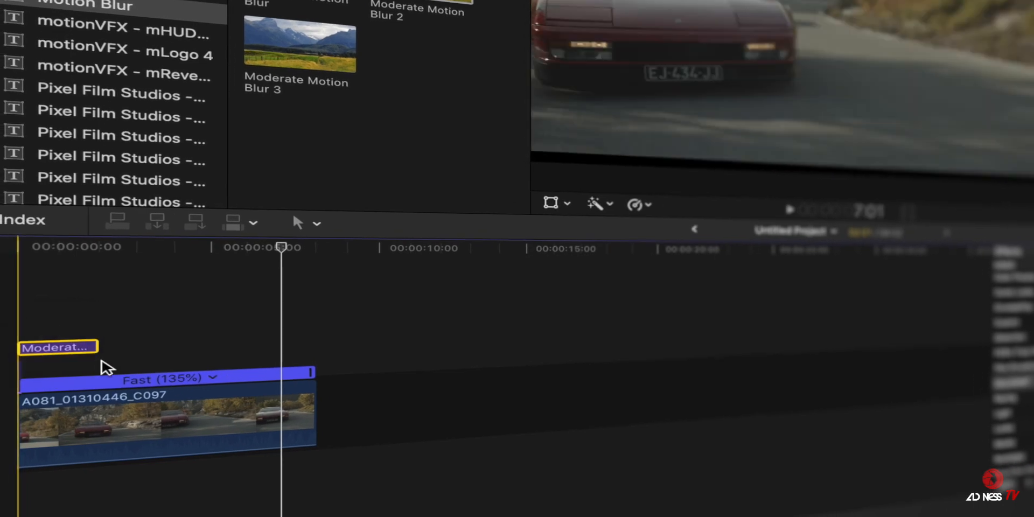
{"action": "left_click_drag", "start_coordinate": [98, 348], "coordinate": [316, 347]}
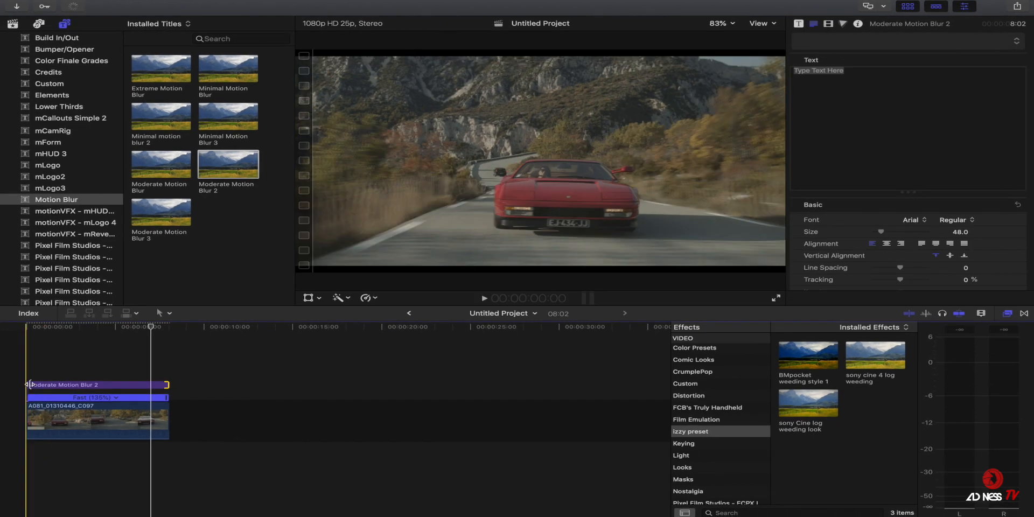
{"action": "key", "text": "space"}
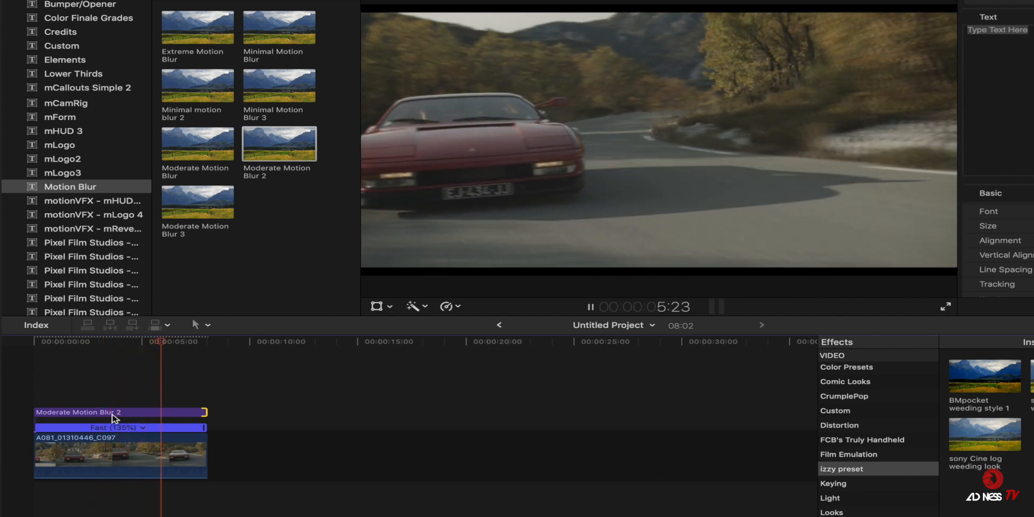
{"action": "left_click", "coordinate": [87, 415]}
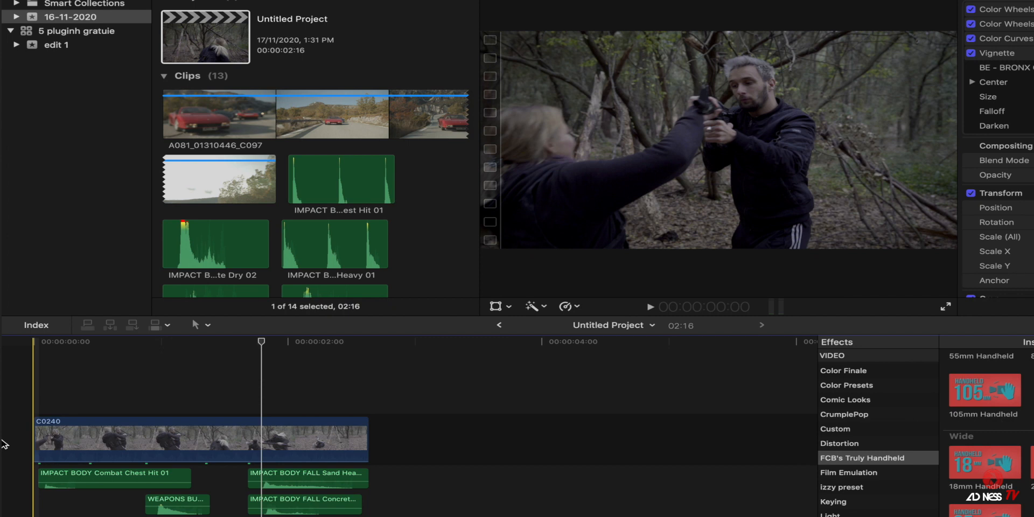
Preview clip C0240, apply the 35mm Handheld effect from FCB's Truly Handheld to it, and play it back
{"action": "key", "text": "space"}
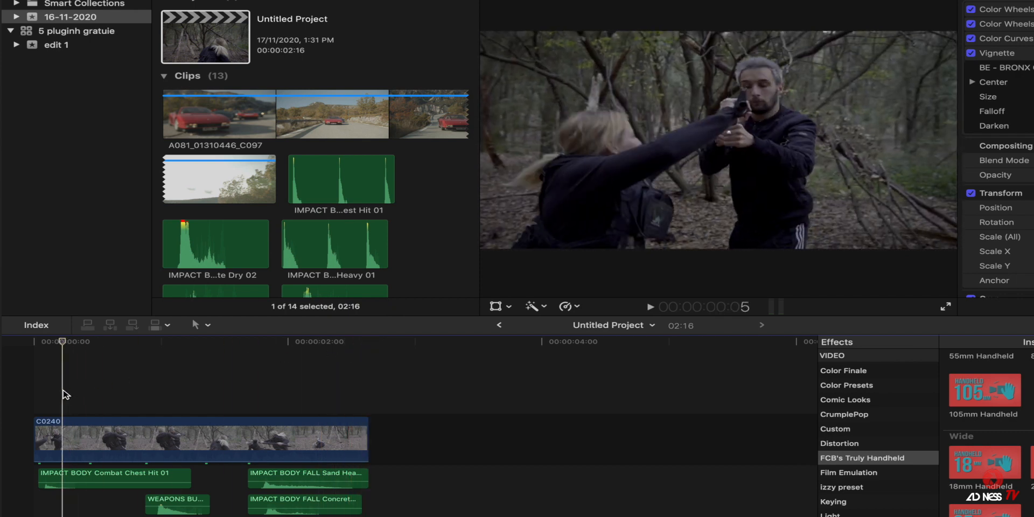
{"action": "left_click", "coordinate": [63, 439]}
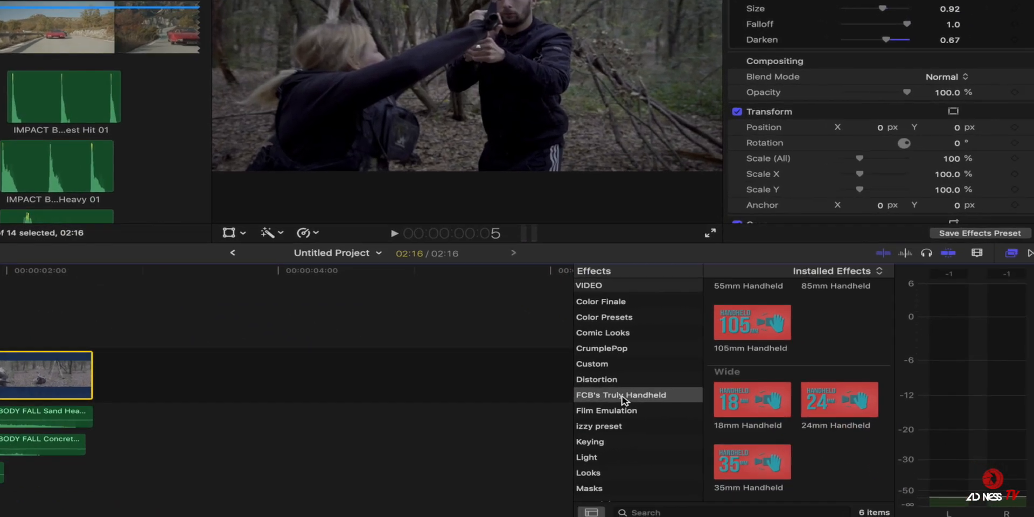
{"action": "left_click", "coordinate": [863, 459]}
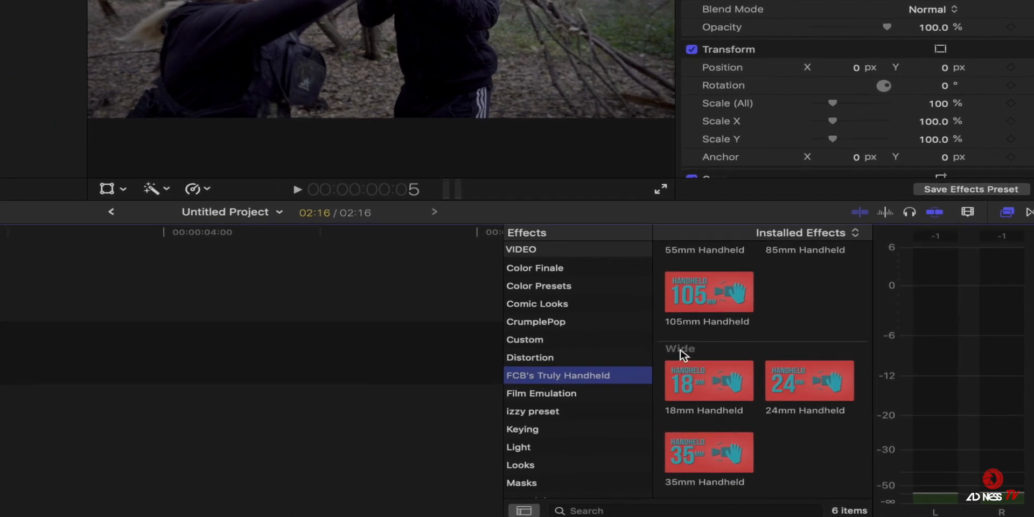
{"action": "scroll", "coordinate": [683, 354], "scroll_direction": "up", "scroll_amount": 3}
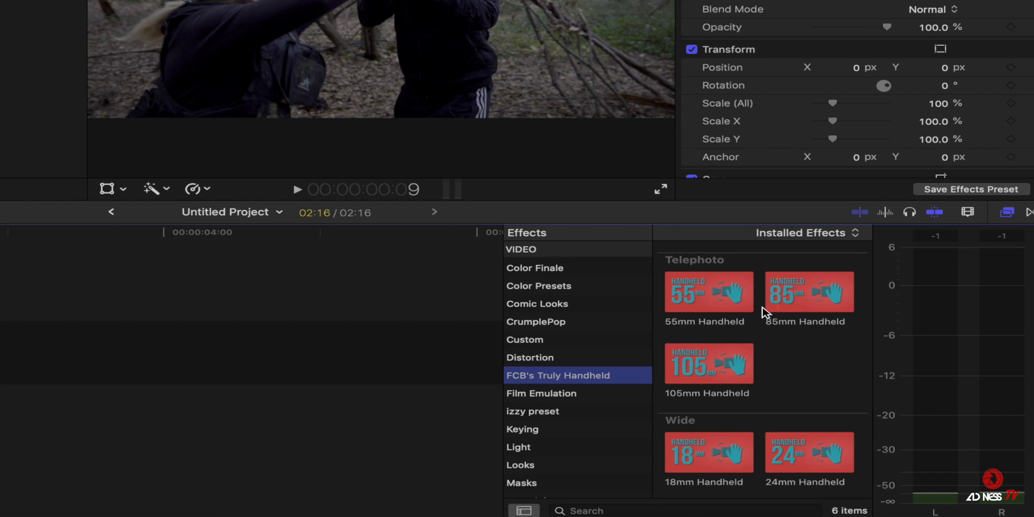
{"action": "scroll", "coordinate": [695, 447], "scroll_direction": "down", "scroll_amount": 3}
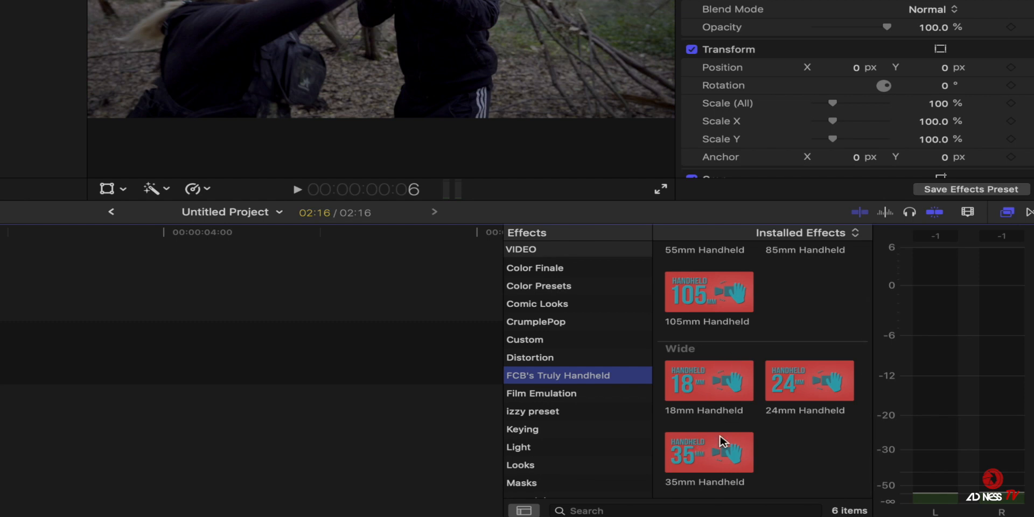
{"action": "left_click_drag", "start_coordinate": [702, 469], "coordinate": [0, 365]}
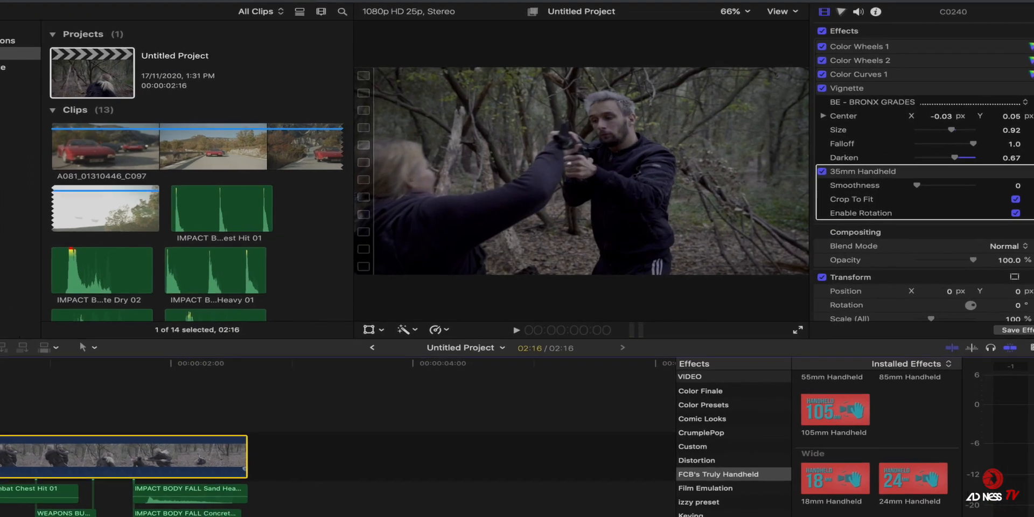
{"action": "key", "text": "space"}
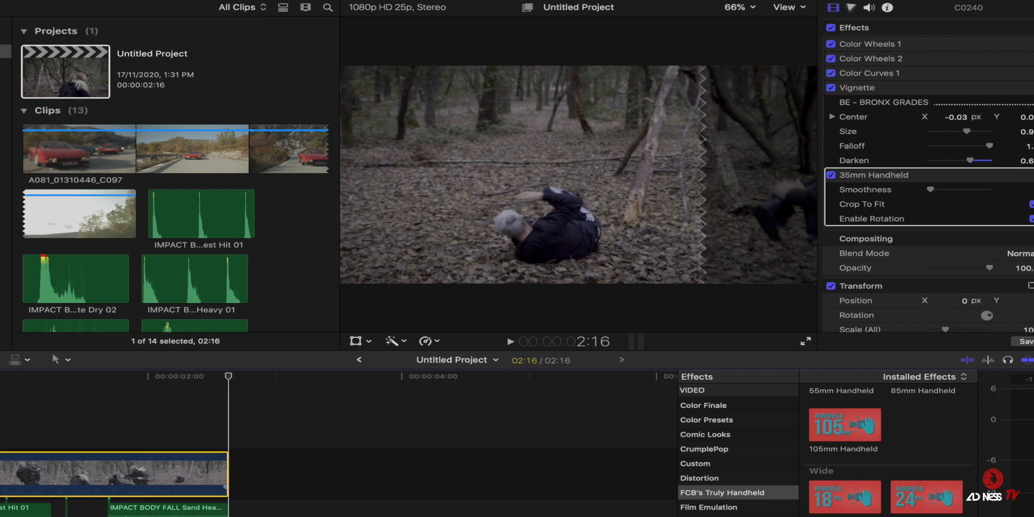
Add the 55mm Handheld effect to clip C0240 and play the clip from the start
{"action": "scroll", "coordinate": [914, 473], "scroll_direction": "up", "scroll_amount": 3}
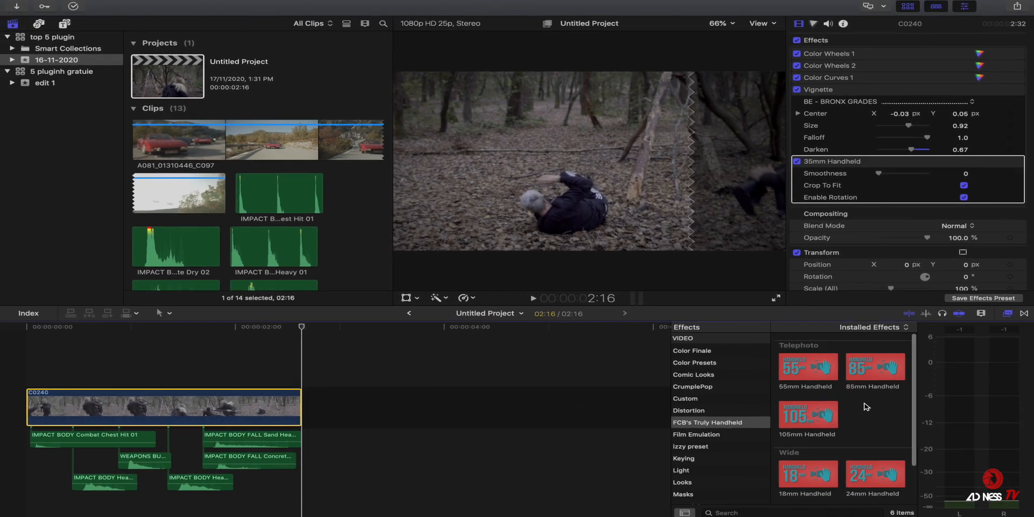
{"action": "left_click_drag", "start_coordinate": [808, 369], "coordinate": [242, 410]}
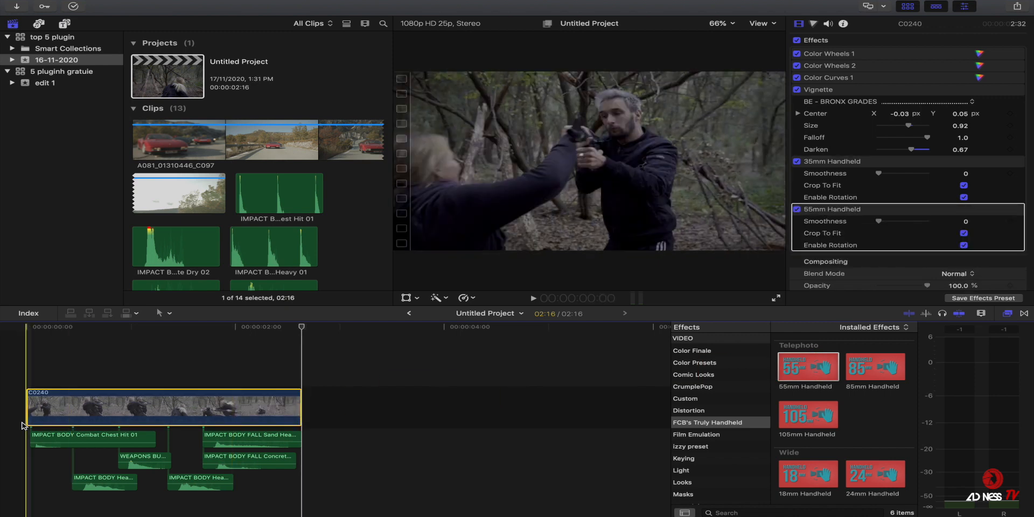
{"action": "key", "text": "space"}
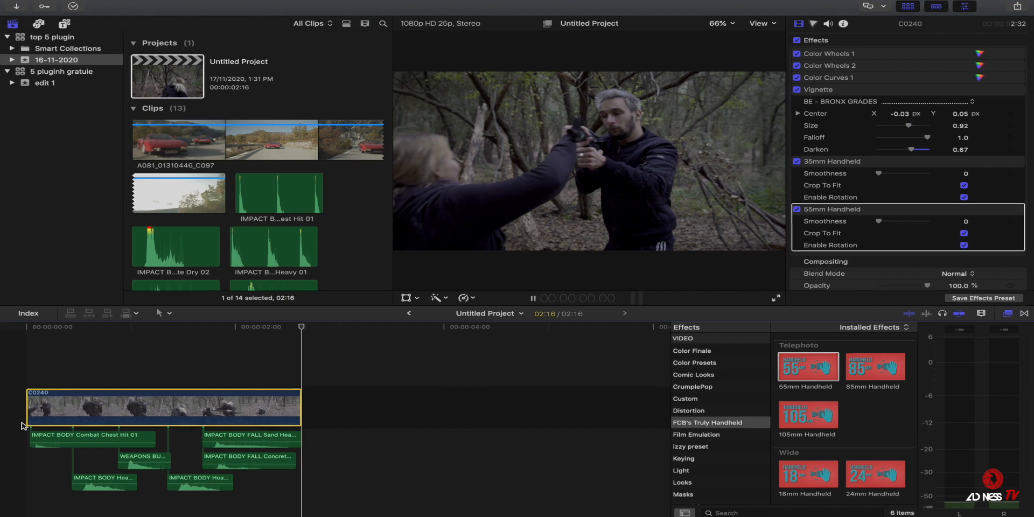